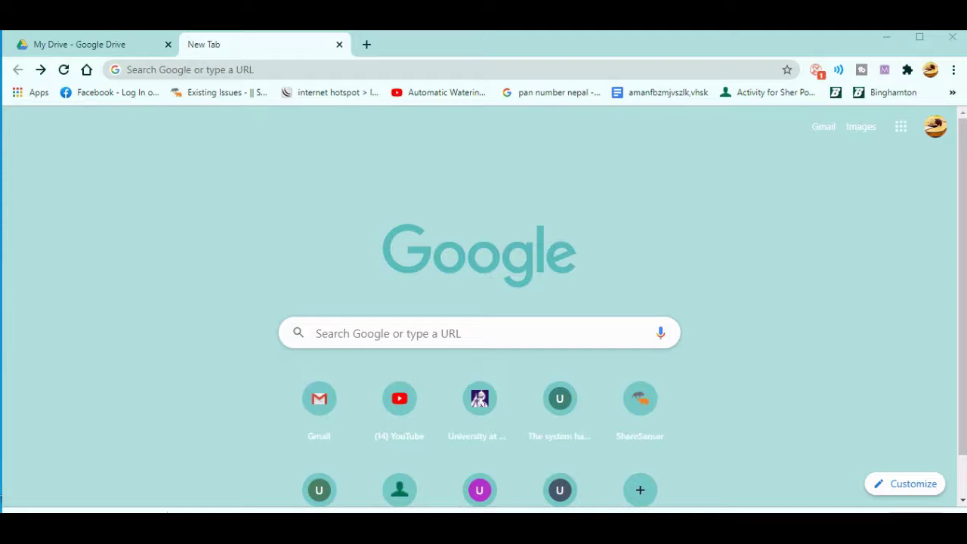
# Go to forms.google.com from the address bar and open the Google Forms sign-in result
pyautogui.click(136, 70)
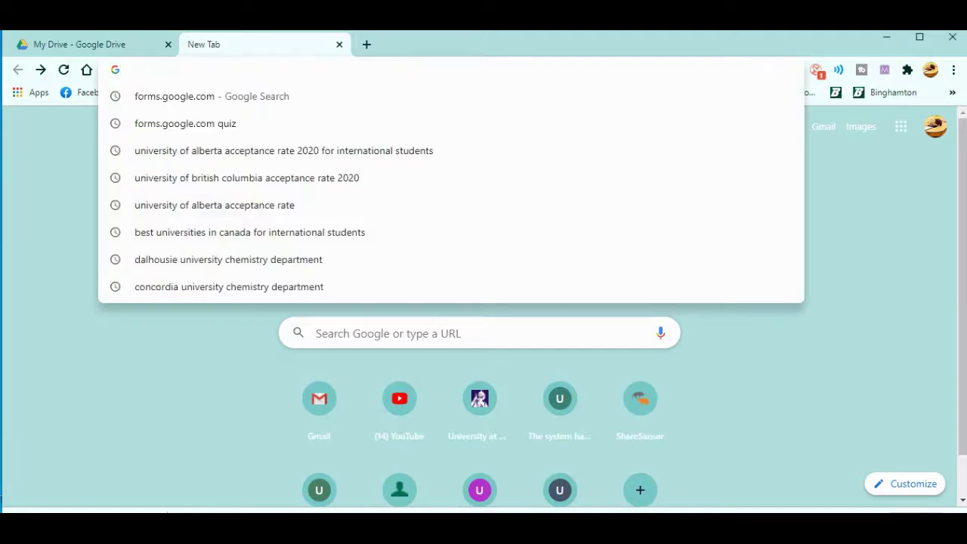
pyautogui.write('forms')
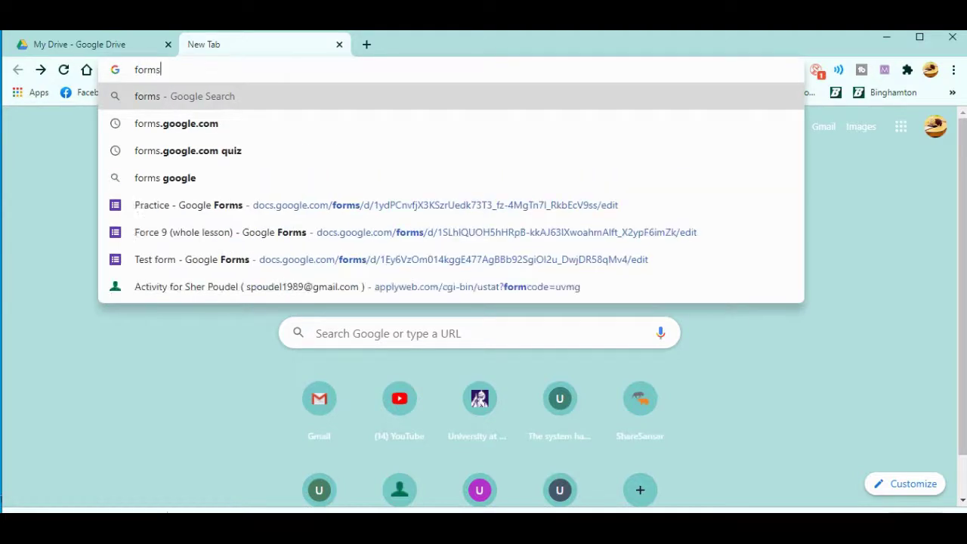
pyautogui.write('.ggo')
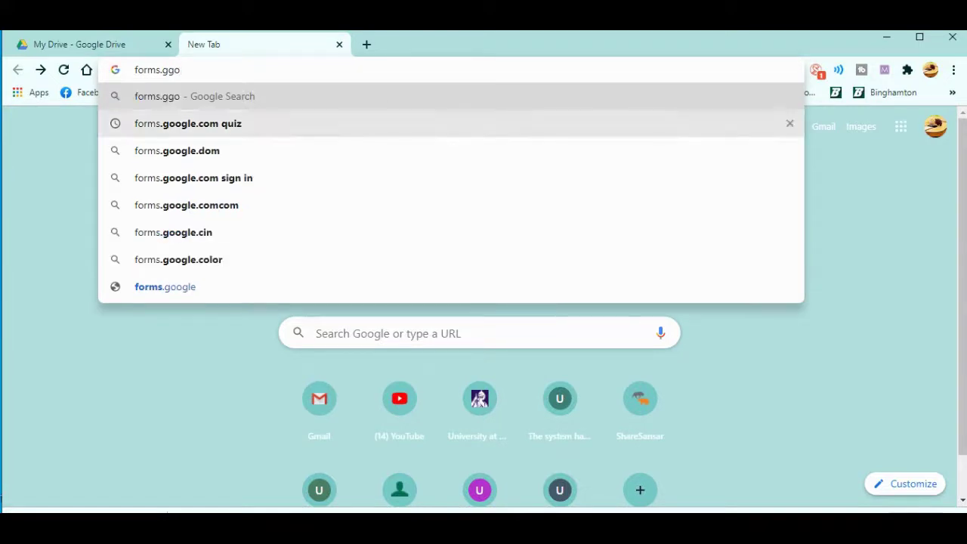
pyautogui.press('BackSpace')
pyautogui.press('BackSpace')
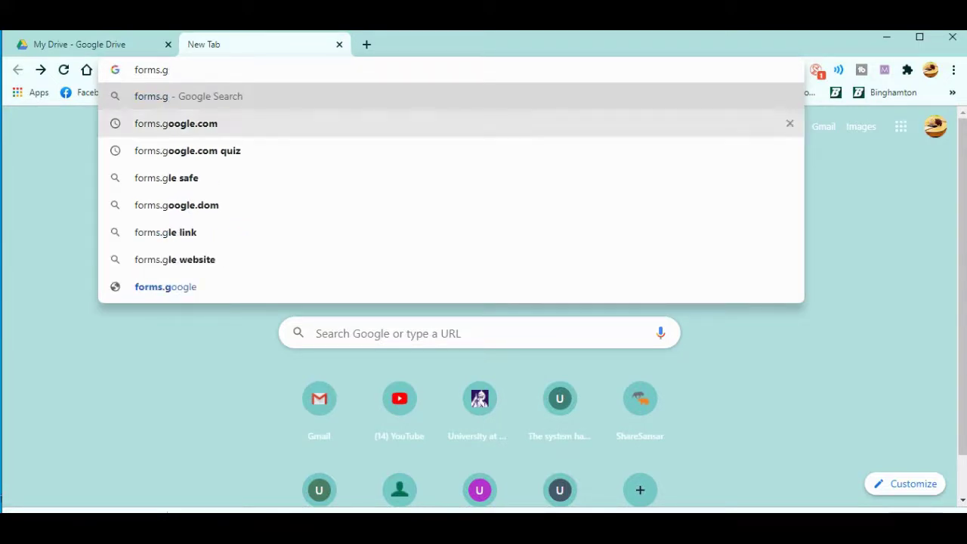
pyautogui.press('Down')
pyautogui.press('Return')
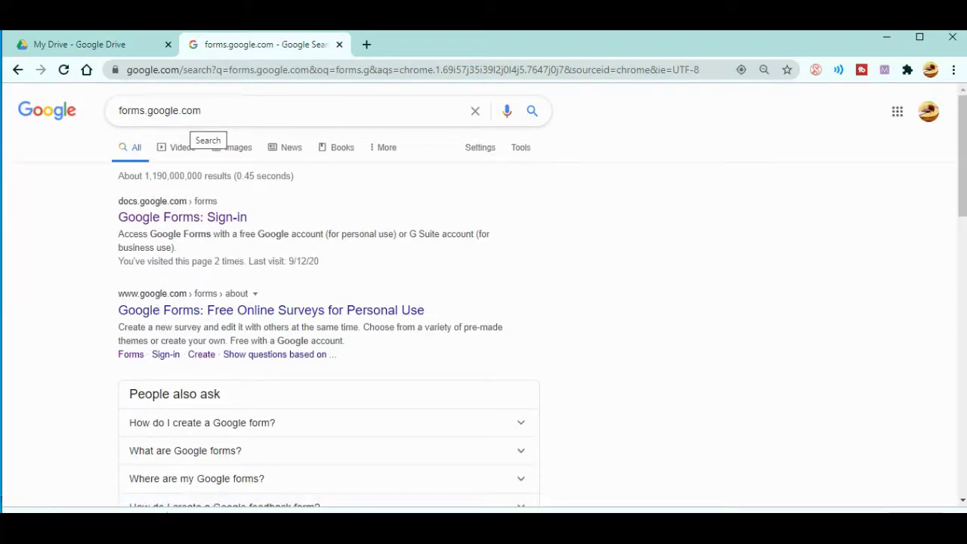
pyautogui.click(182, 217)
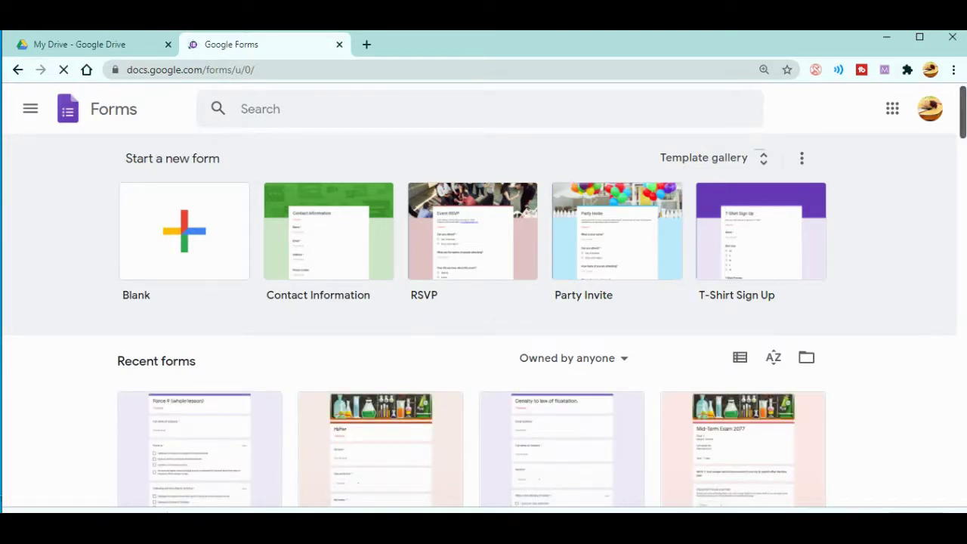
# Scroll down the Recent forms list to locate the Test form
pyautogui.scroll(-3, 483, 302)
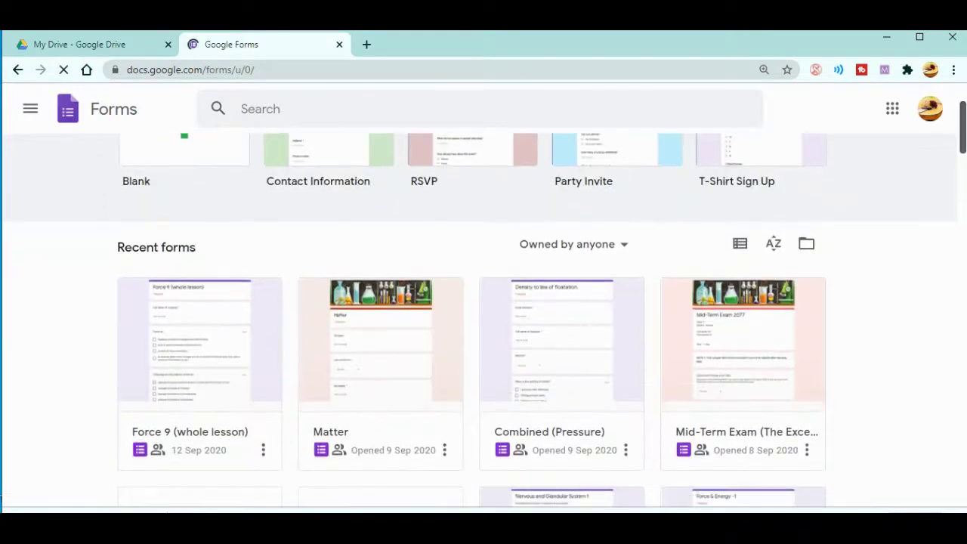
pyautogui.scroll(-1, 483, 340)
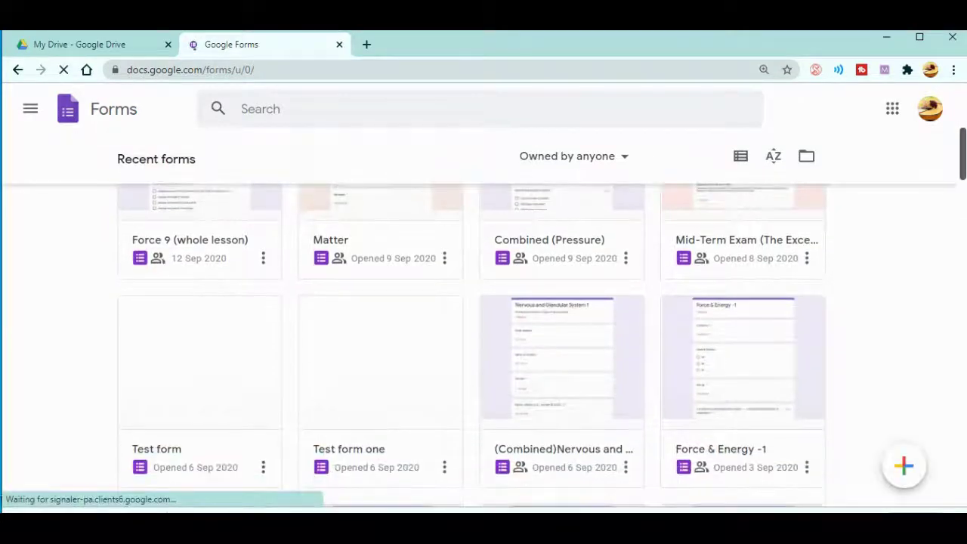
pyautogui.scroll(-1, 483, 339)
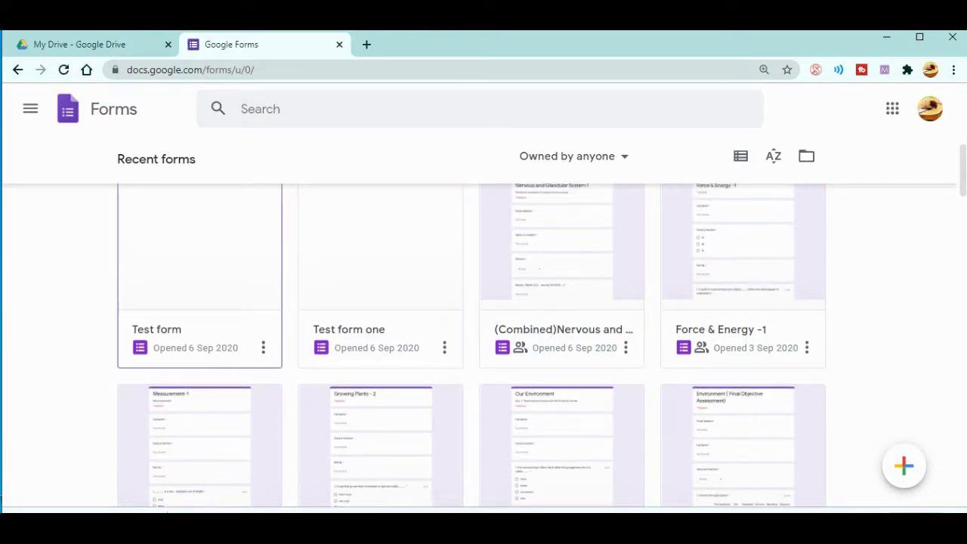
# Open the Test form in the editor and select its full web address
pyautogui.click(189, 336)
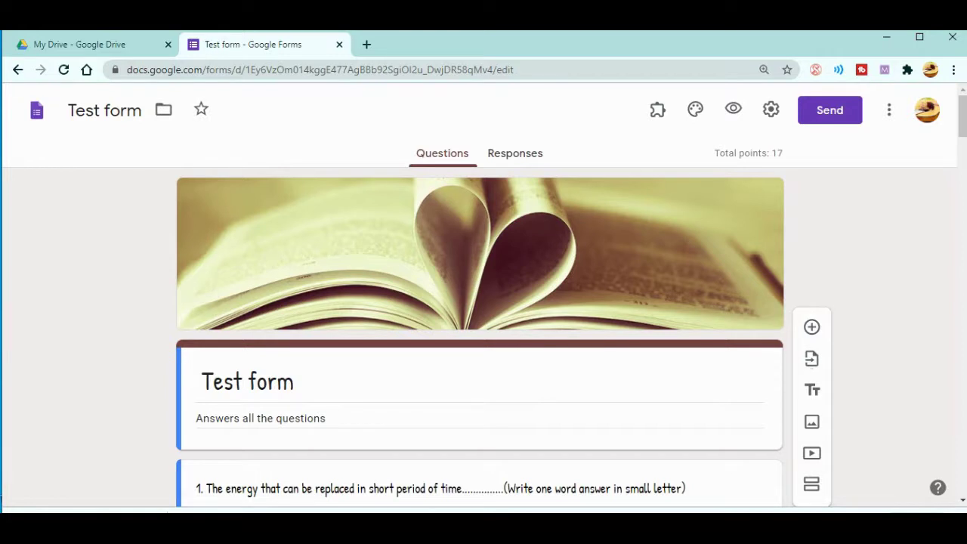
pyautogui.hotkey('ctrl', 'l')
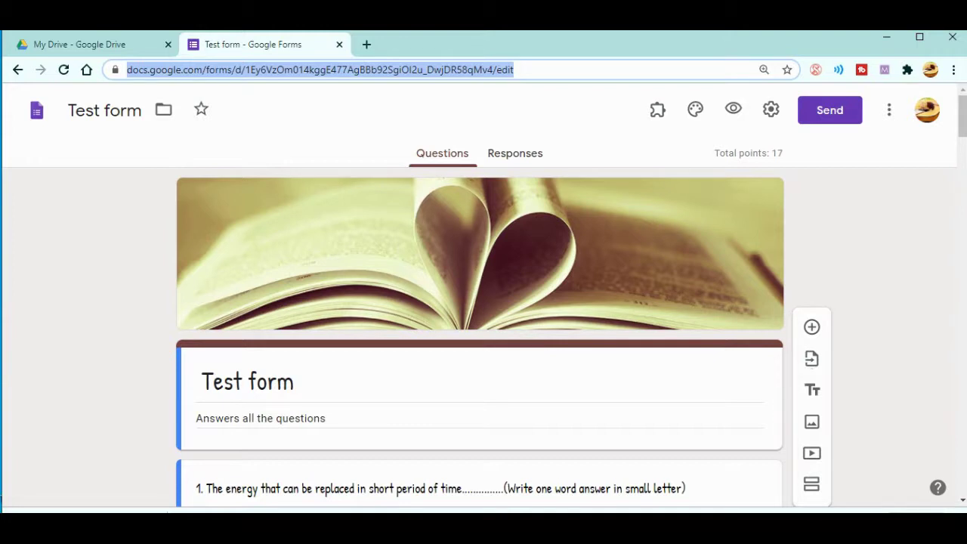
# Copy the Test form's shortened link from the Send dialog, then close the dialog
pyautogui.click(830, 110)
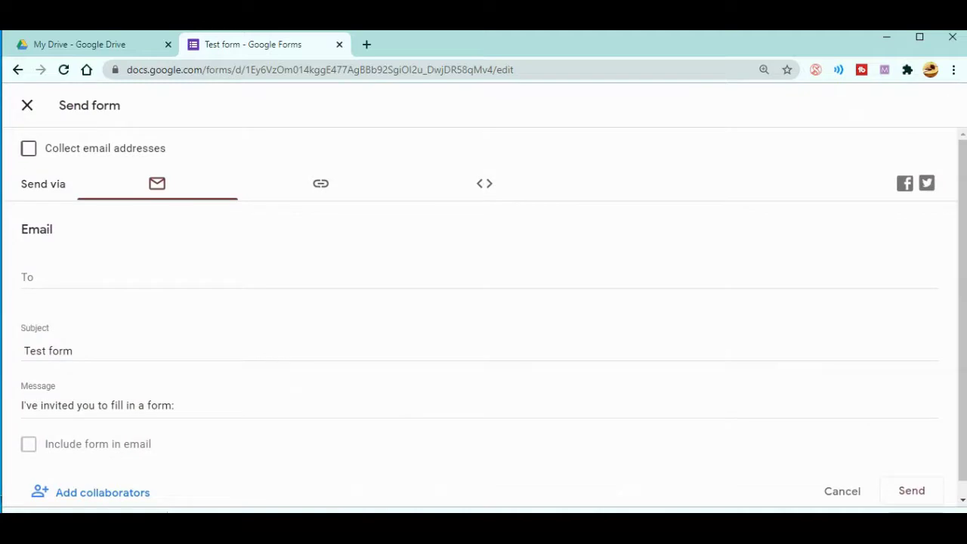
pyautogui.click(302, 277)
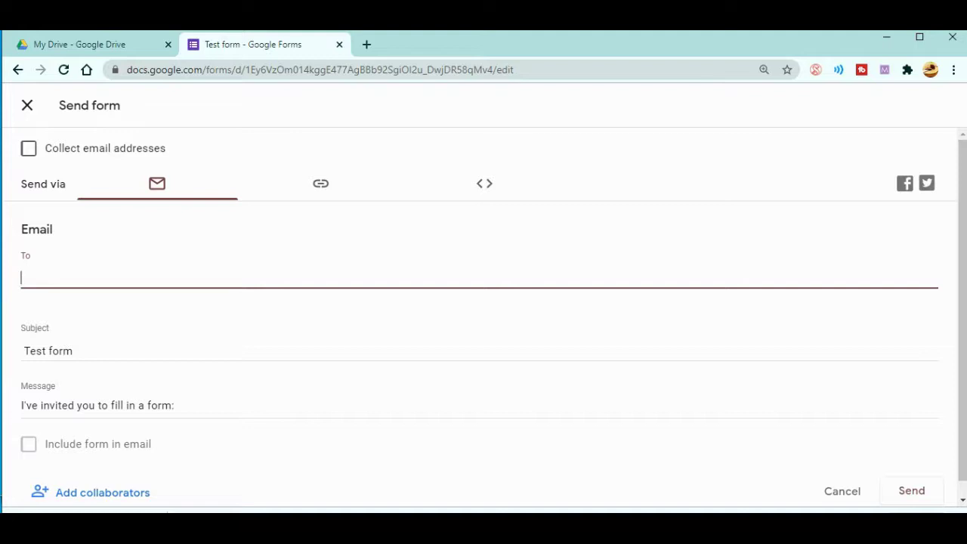
pyautogui.click(321, 182)
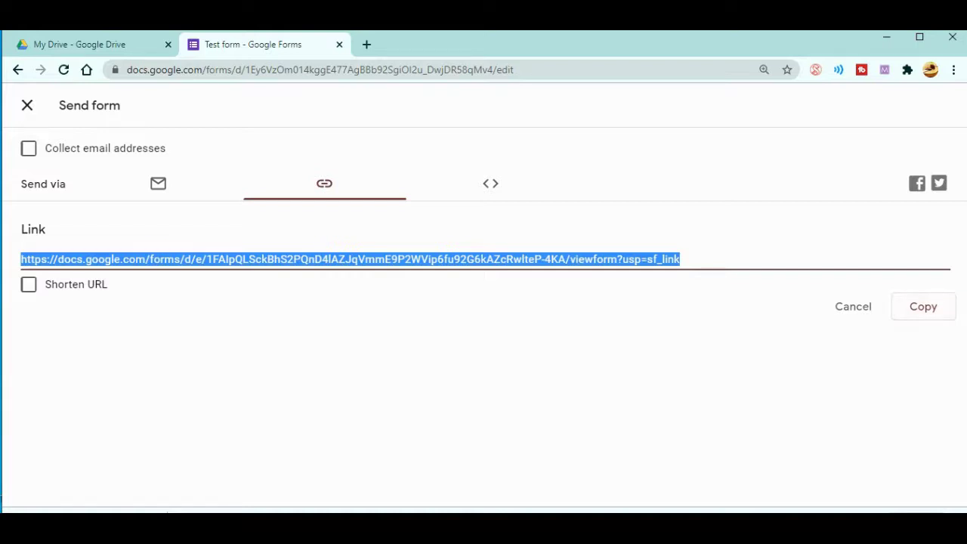
pyautogui.click(28, 284)
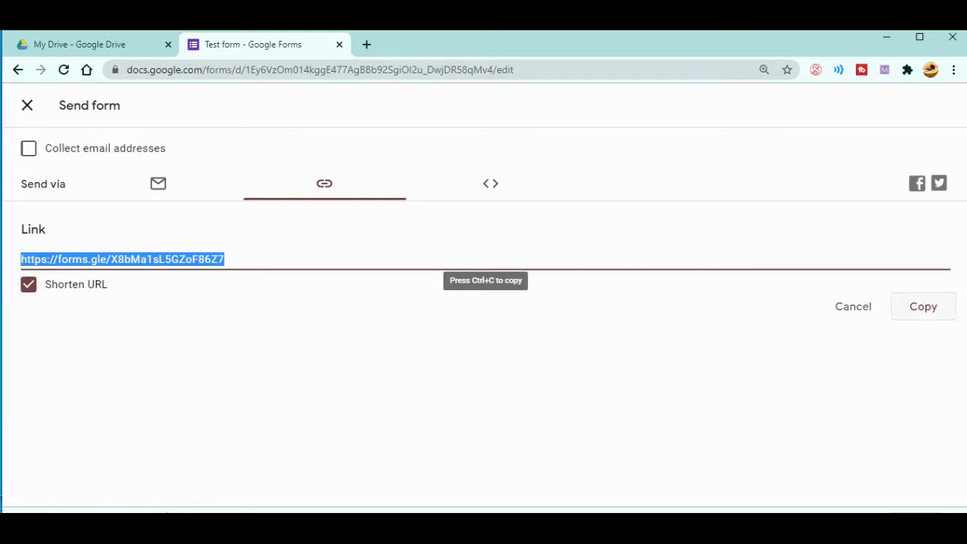
pyautogui.hotkey('ctrl', 'c')
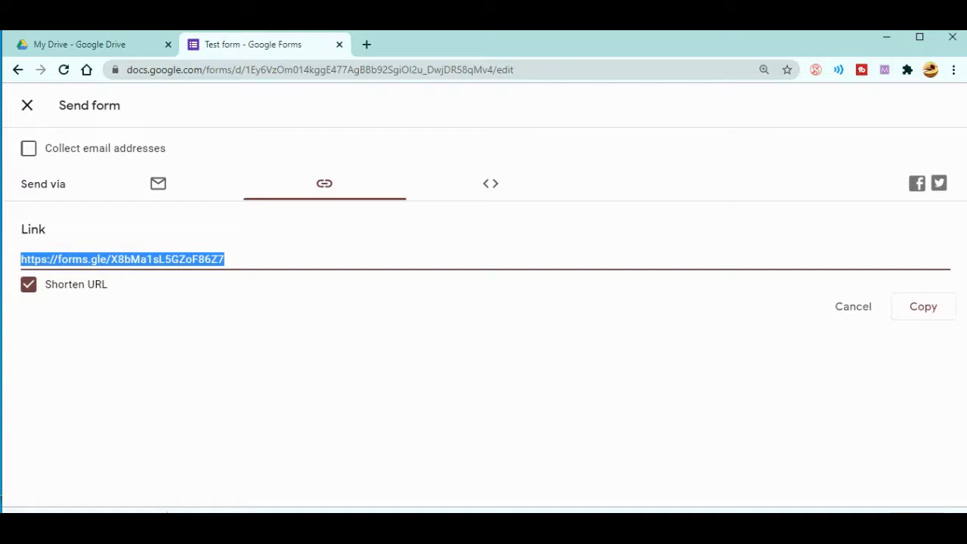
pyautogui.press('Escape')
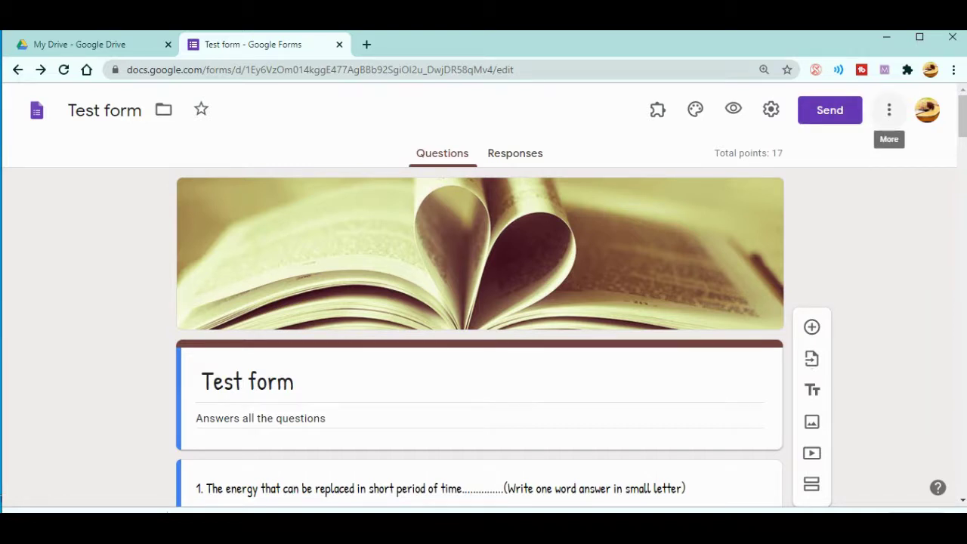
# Open the Add editors dialog via the More menu's Add collaborators option
pyautogui.click(889, 110)
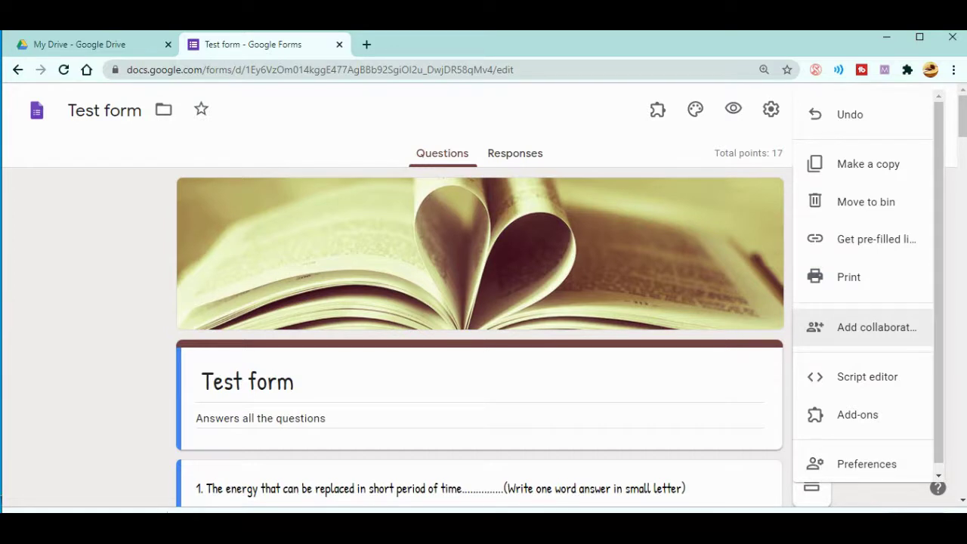
pyautogui.click(868, 327)
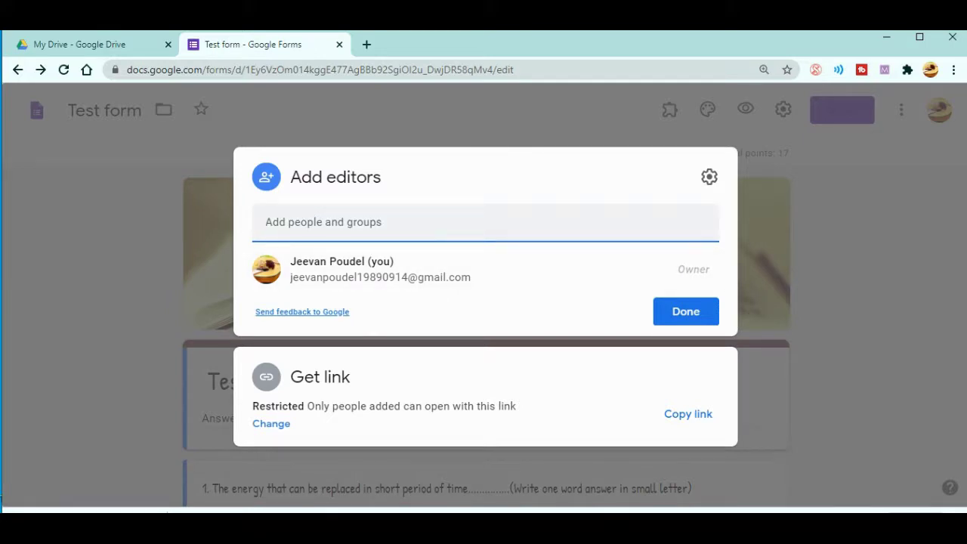
# Invite the collaborator's address as editor with message 'Test form for video', keeping notification on
pyautogui.write('s')
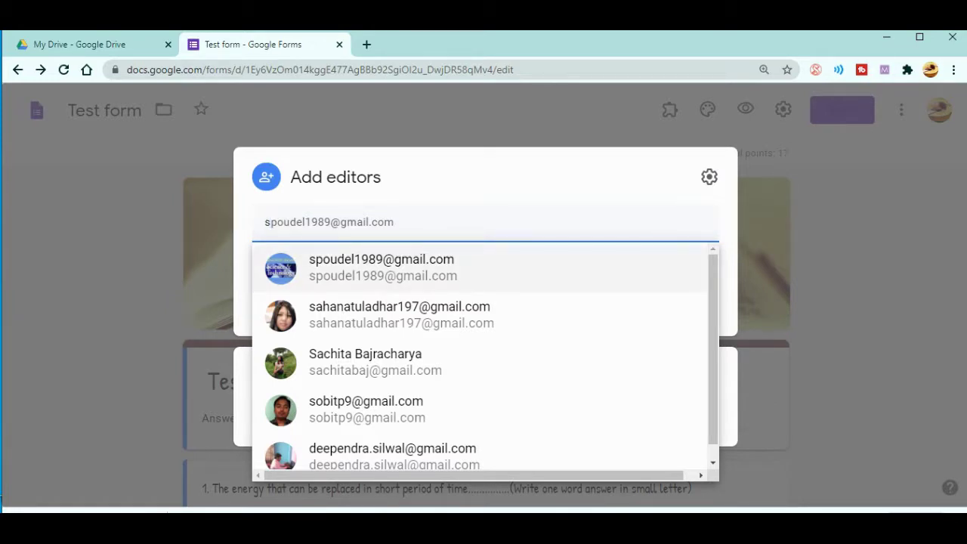
pyautogui.write('pou')
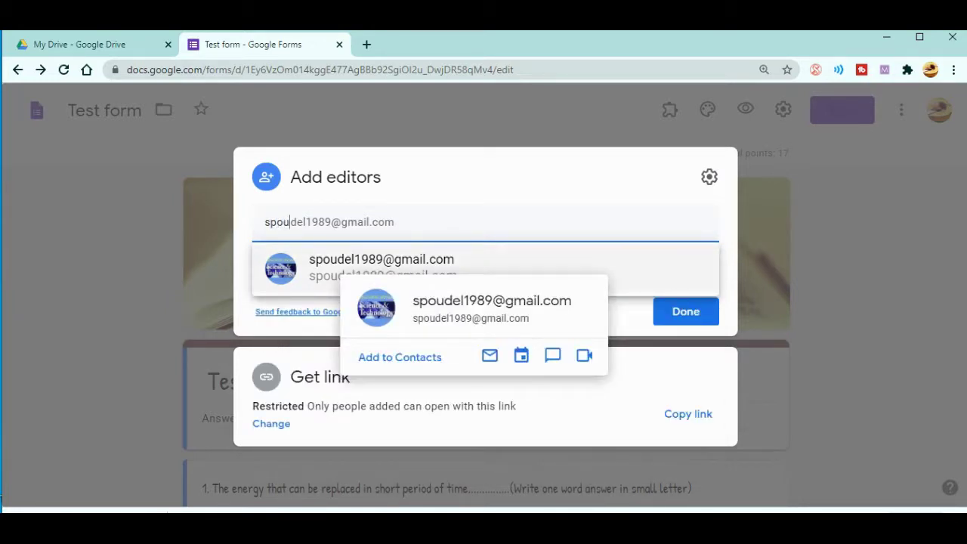
pyautogui.press('Return')
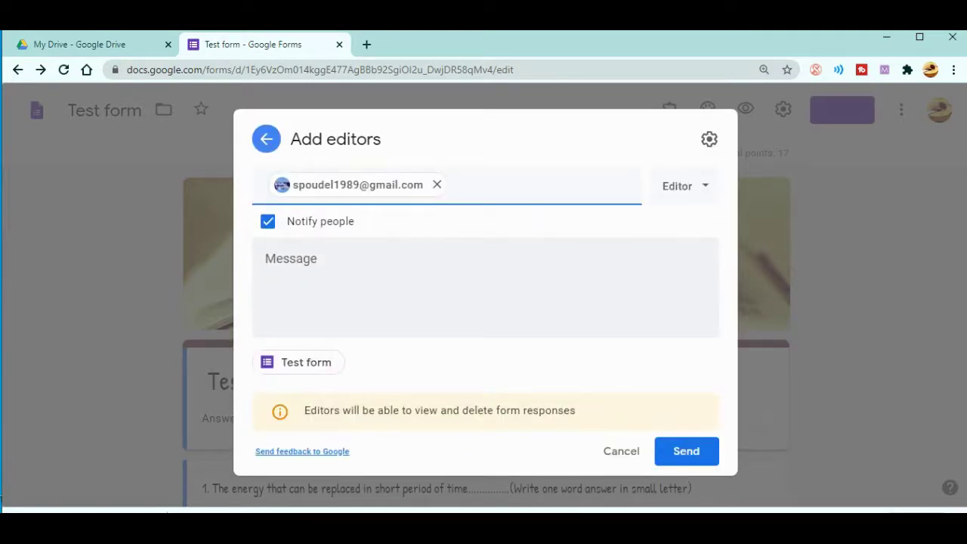
pyautogui.click(483, 286)
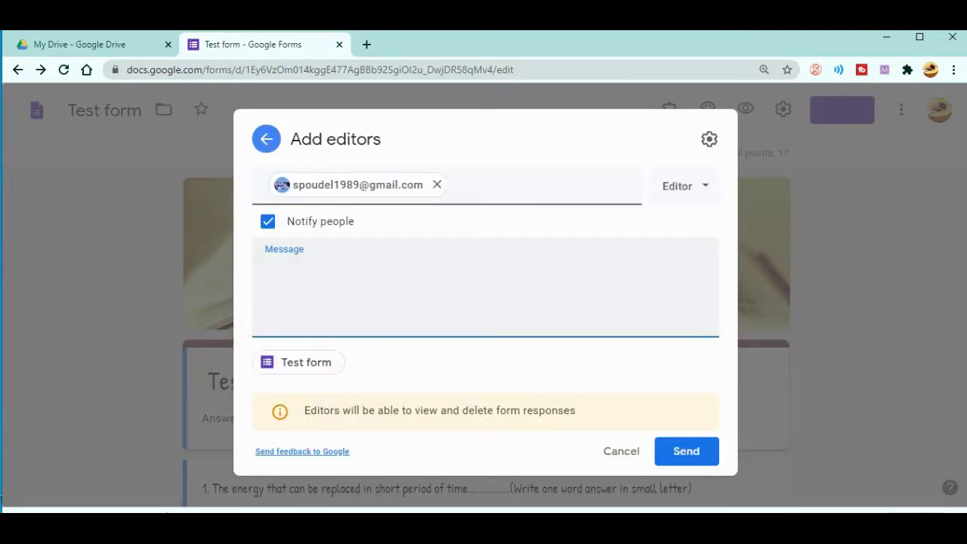
pyautogui.write('Test form for')
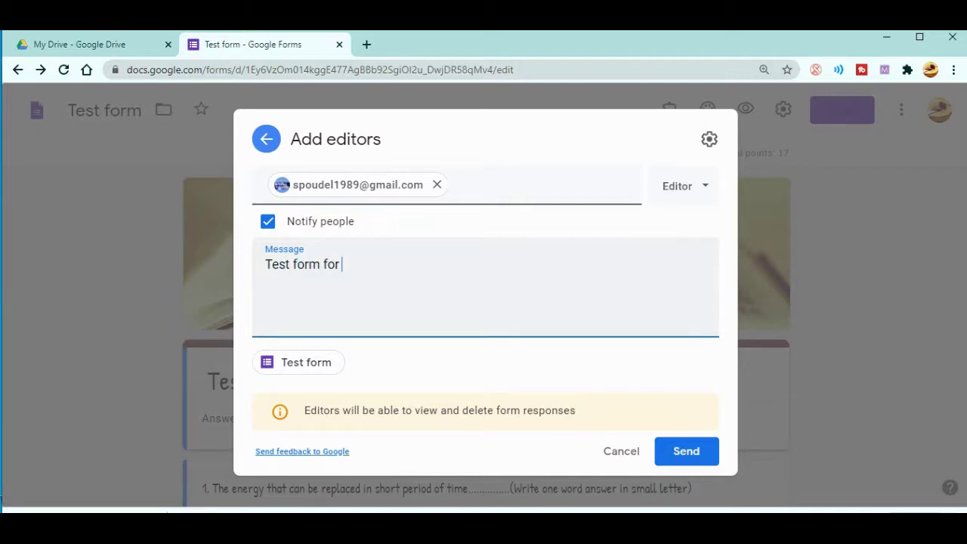
pyautogui.write(' video')
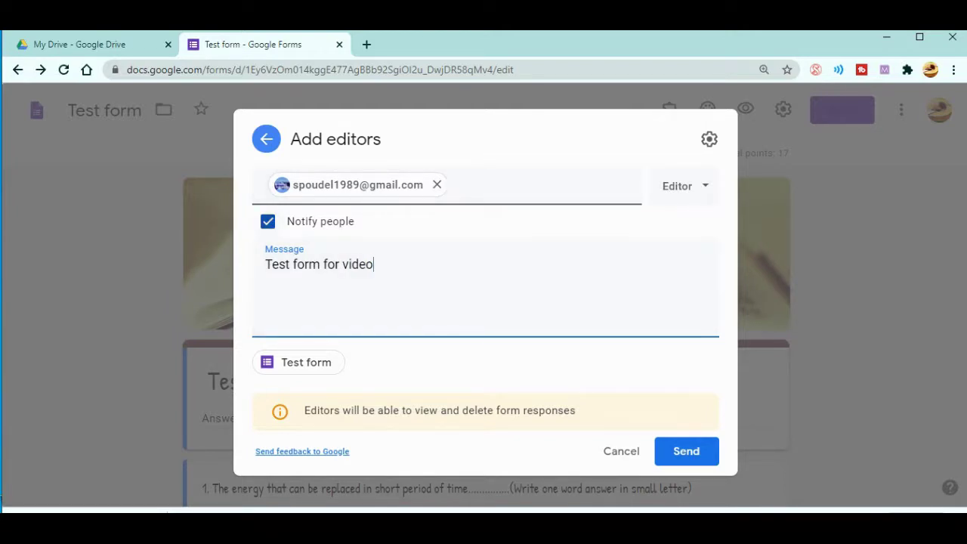
pyautogui.click(267, 220)
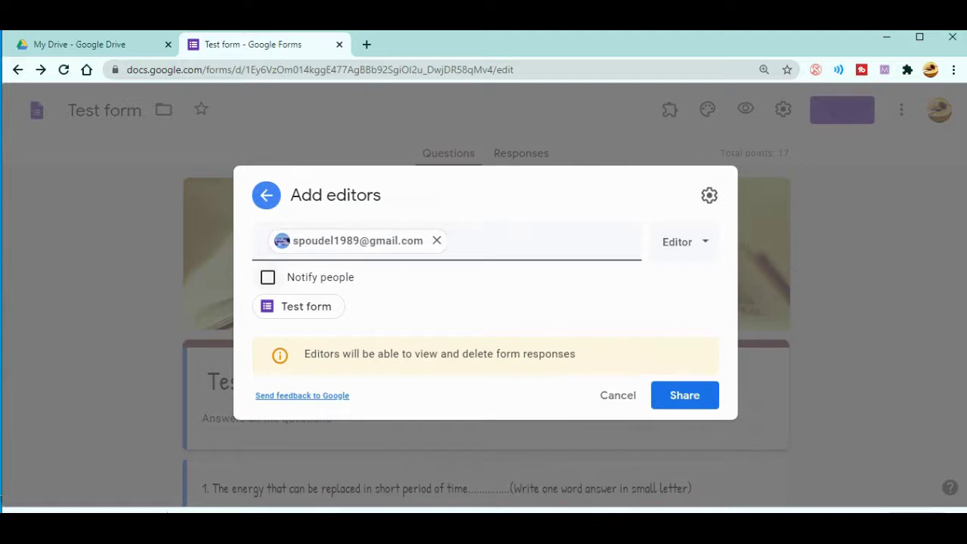
pyautogui.click(267, 277)
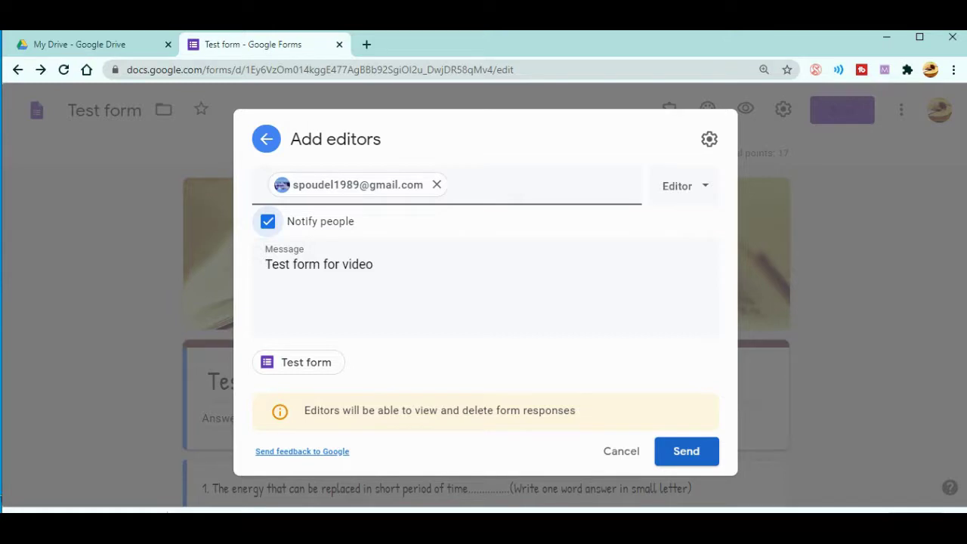
pyautogui.click(685, 451)
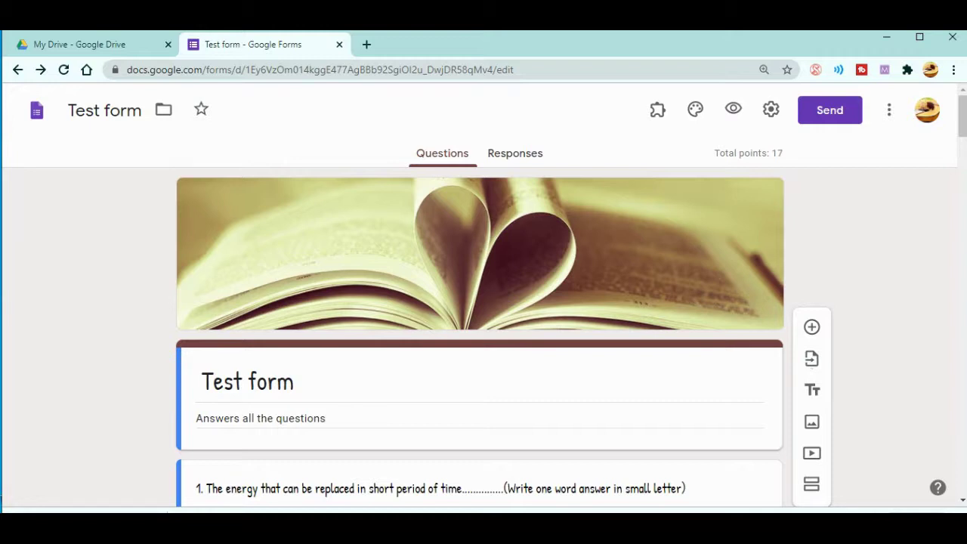
# Reopen Add collaborators and show the role options for the added collaborator
pyautogui.click(889, 110)
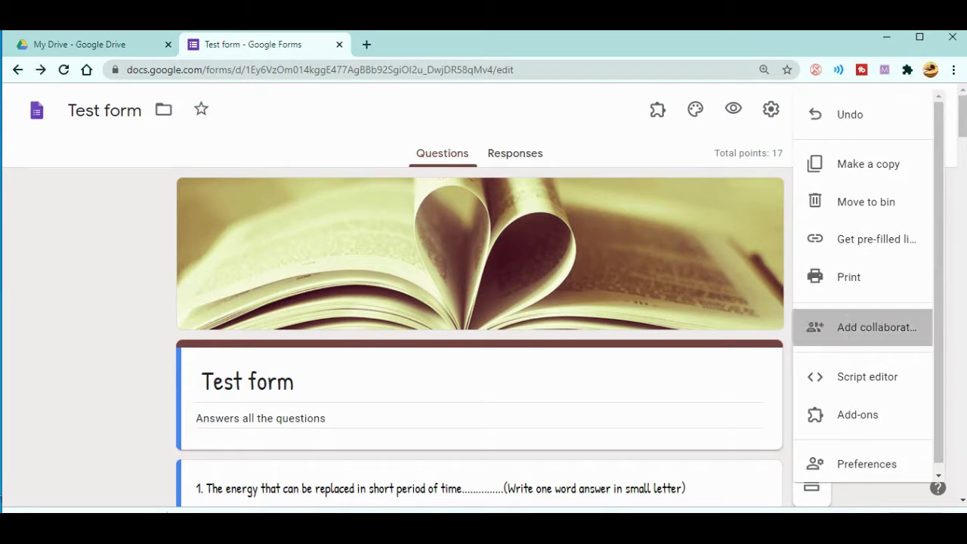
pyautogui.click(861, 327)
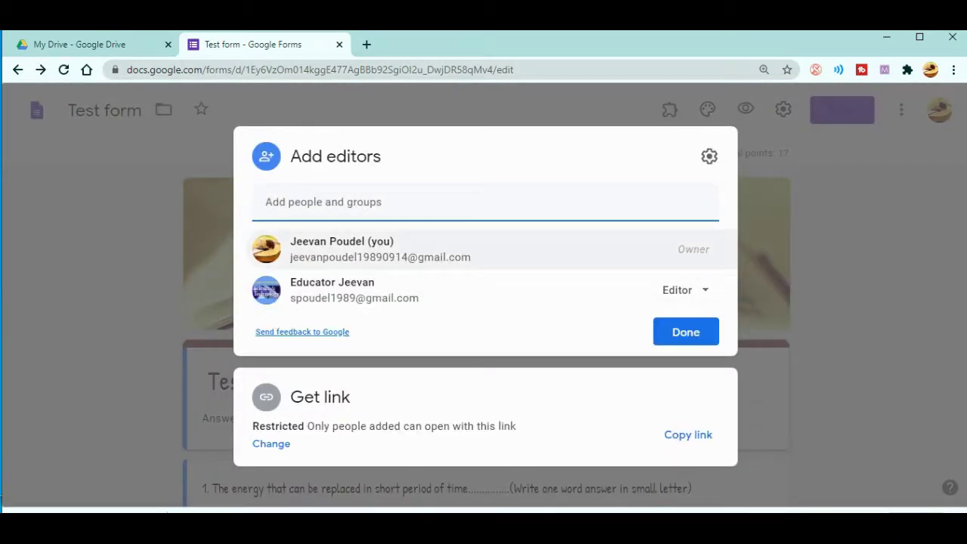
pyautogui.moveTo(574, 253)
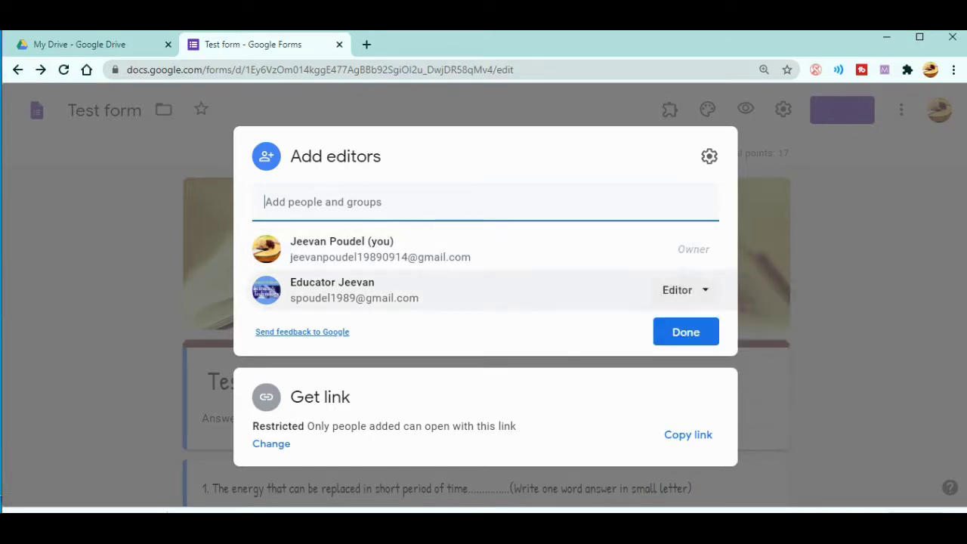
pyautogui.click(684, 289)
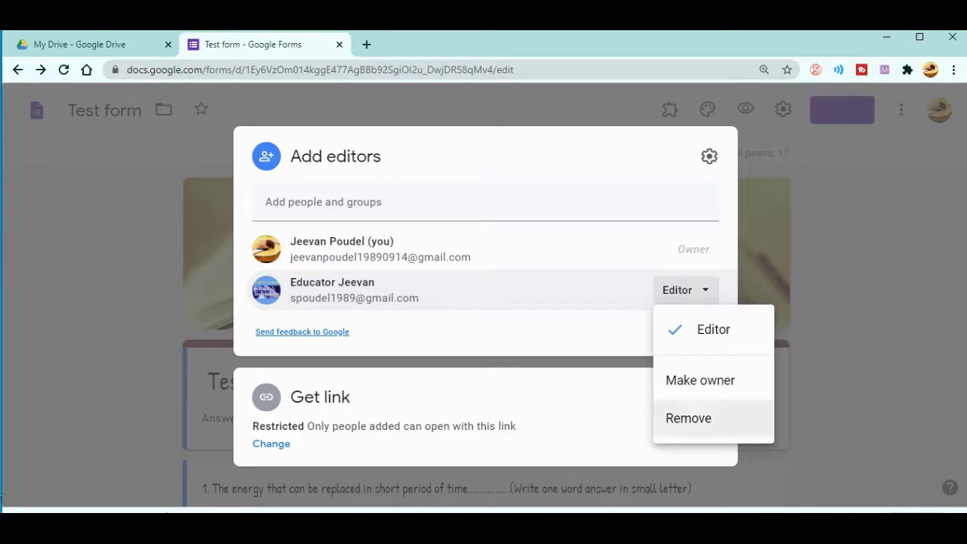
# Remove the collaborator's editor role and save, leaving only the owner
pyautogui.click(688, 418)
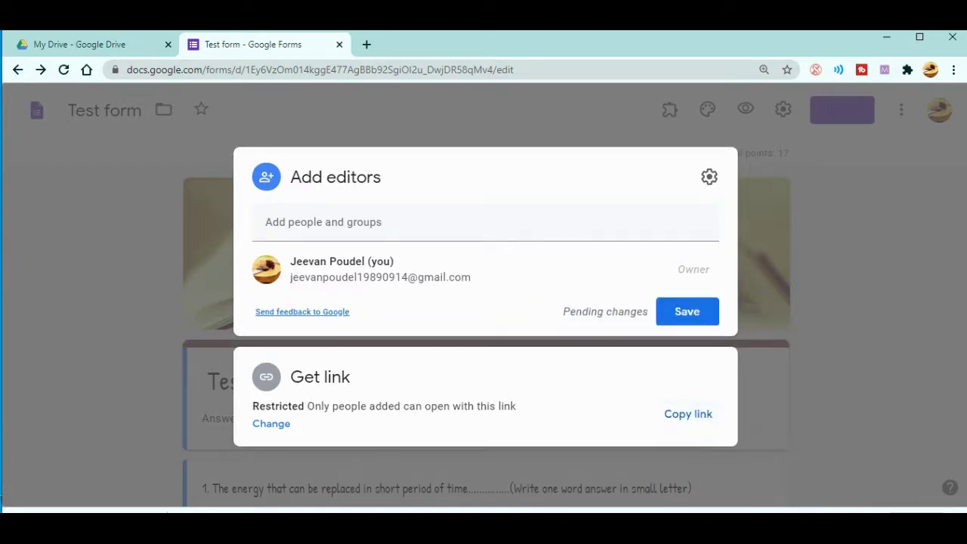
pyautogui.click(687, 311)
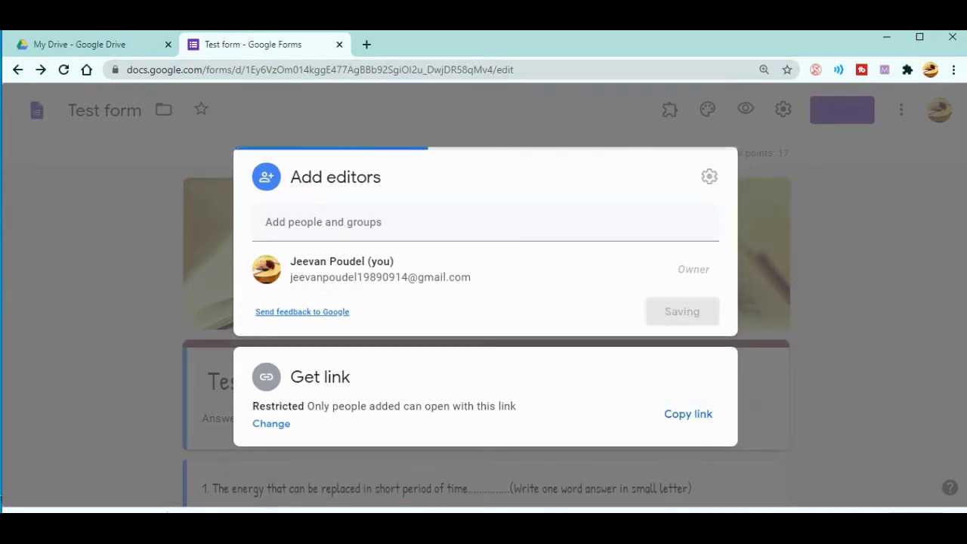